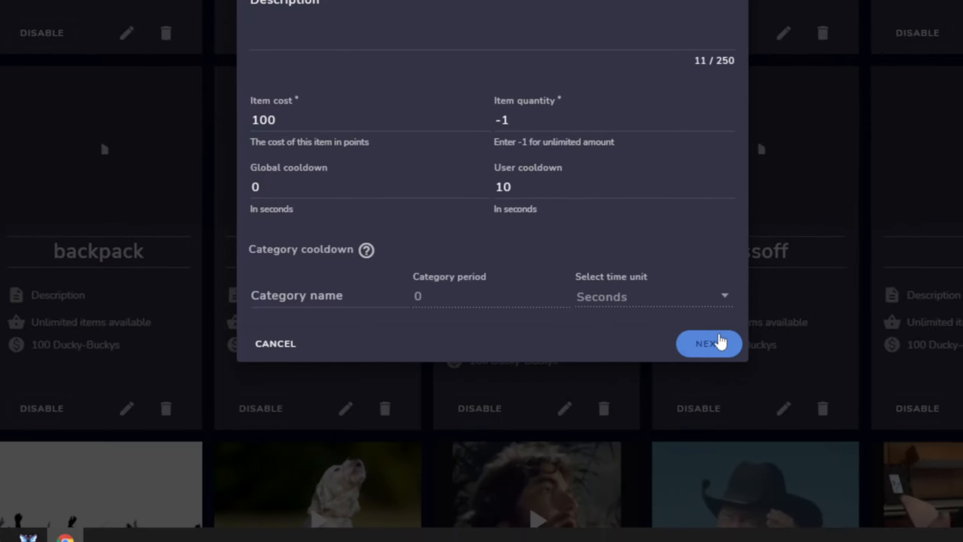
# Replace the default redeem command of the new 100-point store item with a custom one and finish creating the item.
pyautogui.click(713, 340)
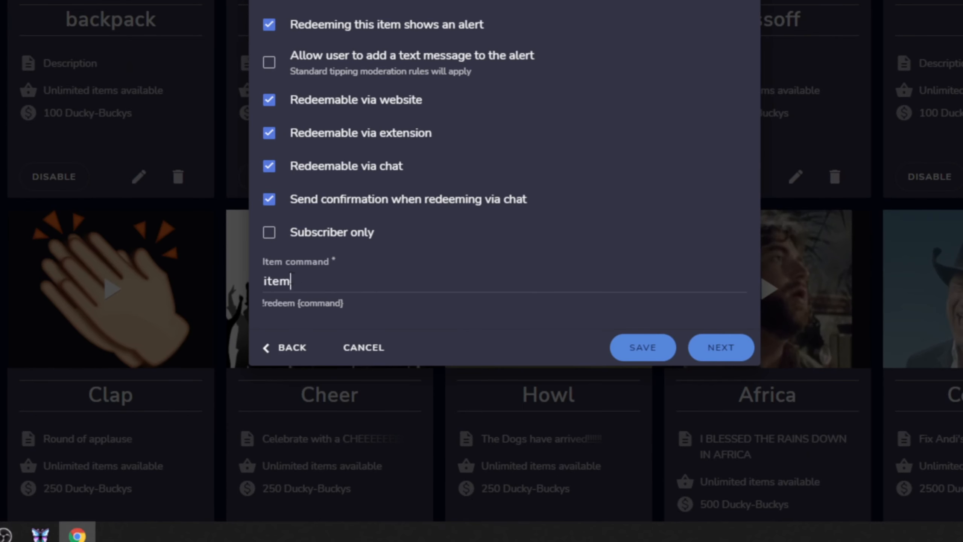
pyautogui.moveTo(318, 280); pyautogui.dragTo(251, 280)
pyautogui.write('te')
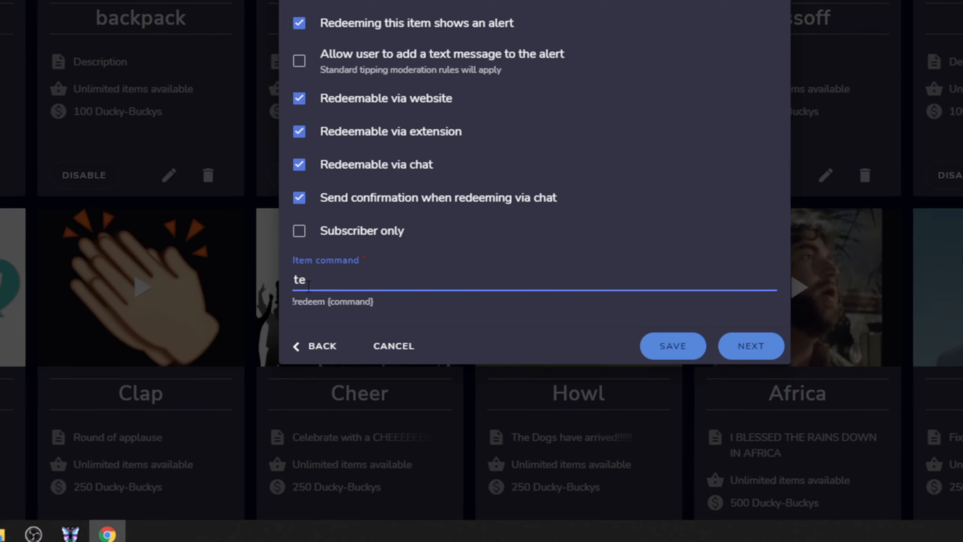
pyautogui.write('s')
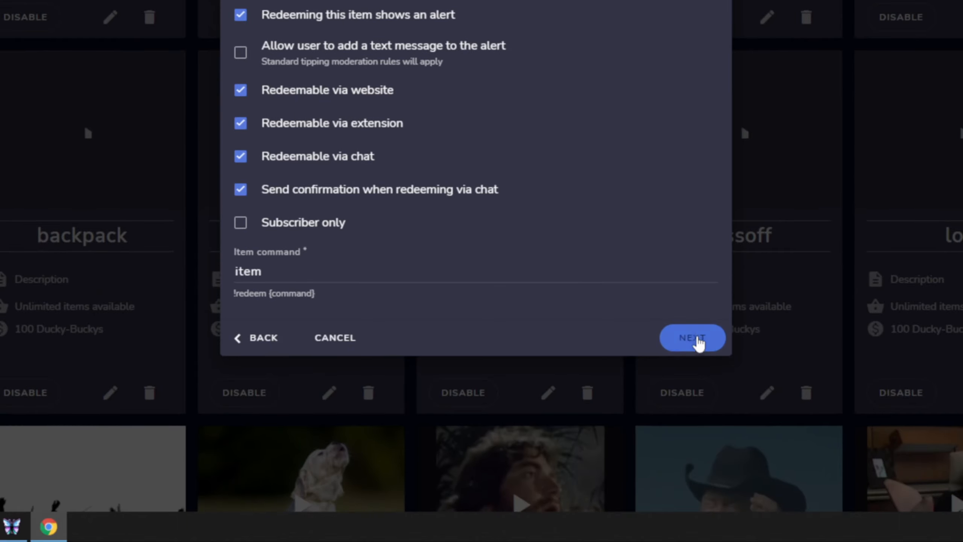
pyautogui.click(698, 338)
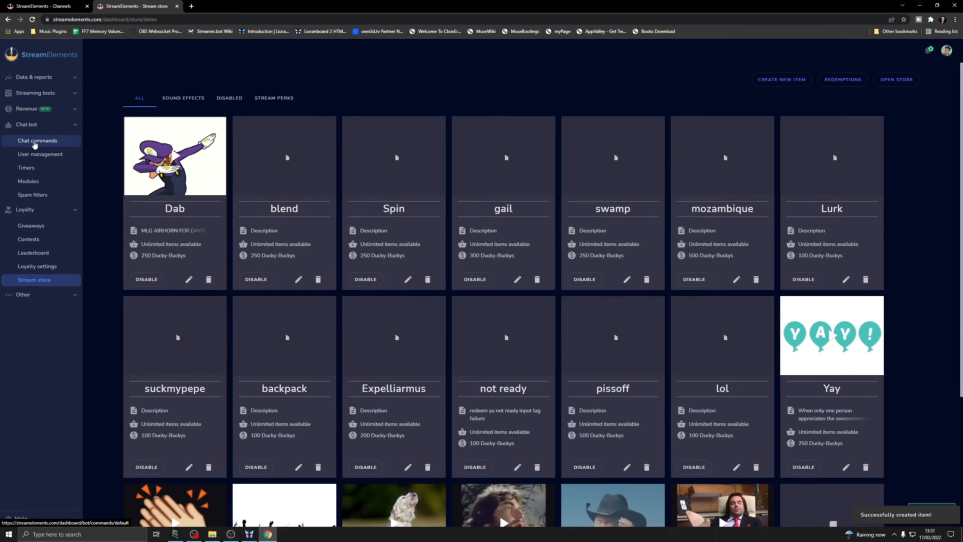
# Start a new custom chat command named test in the StreamElements chat bot.
pyautogui.click(35, 145)
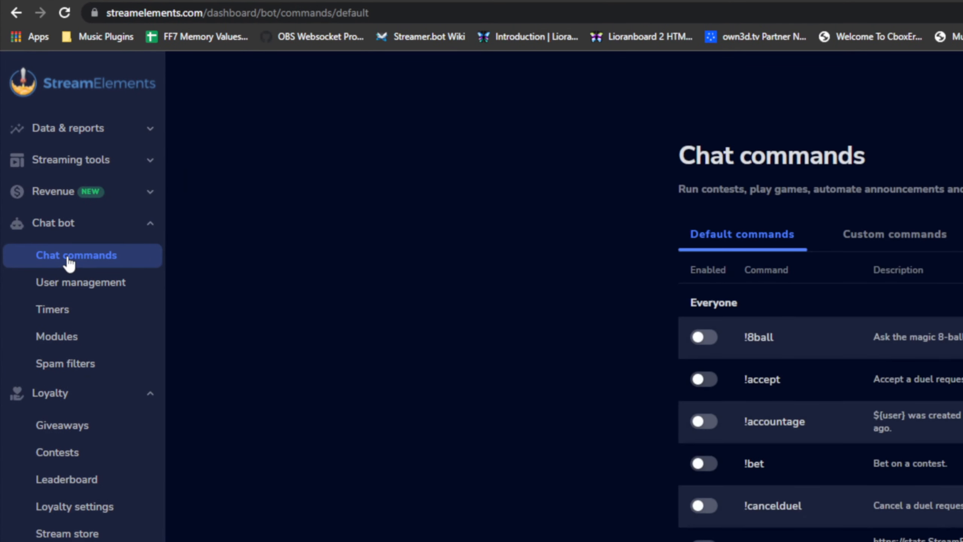
pyautogui.click(946, 238)
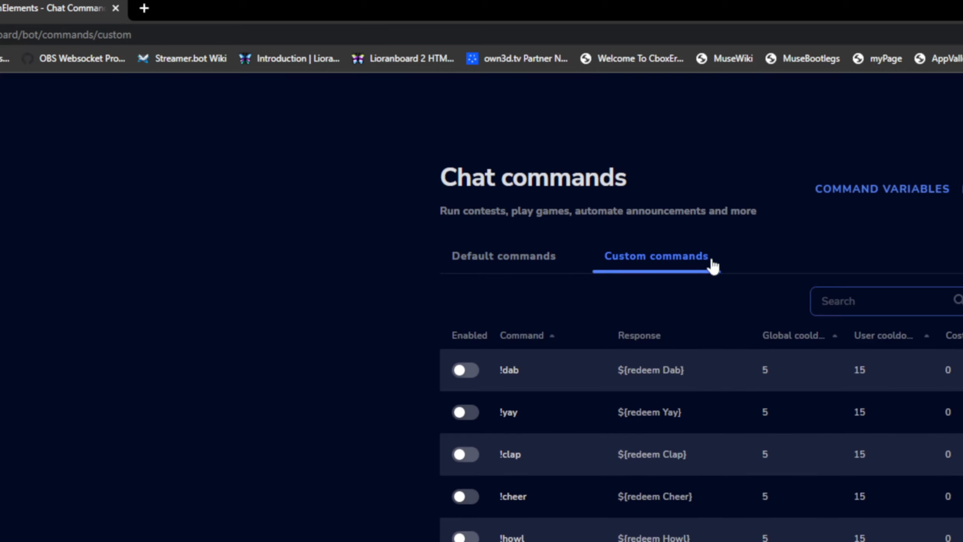
pyautogui.click(705, 286)
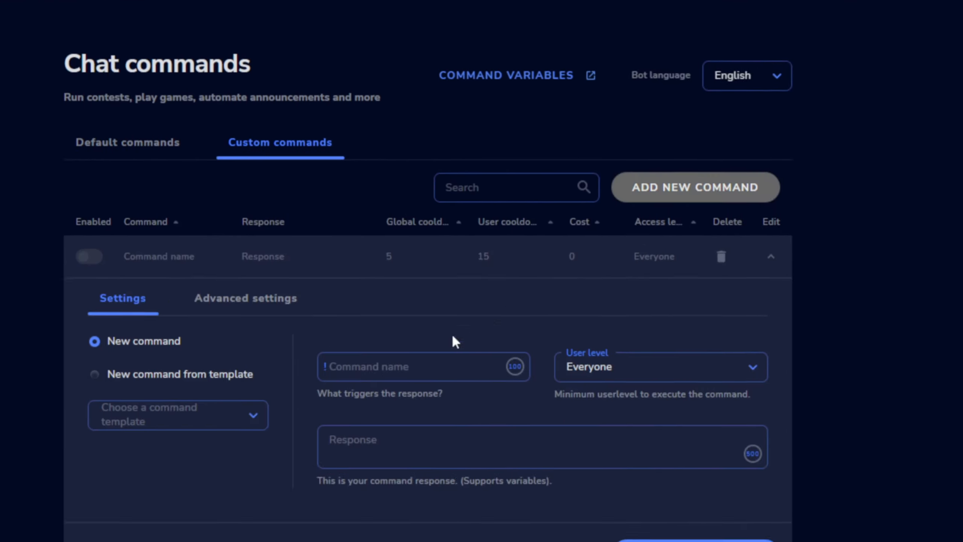
pyautogui.click(413, 367)
pyautogui.write('test')
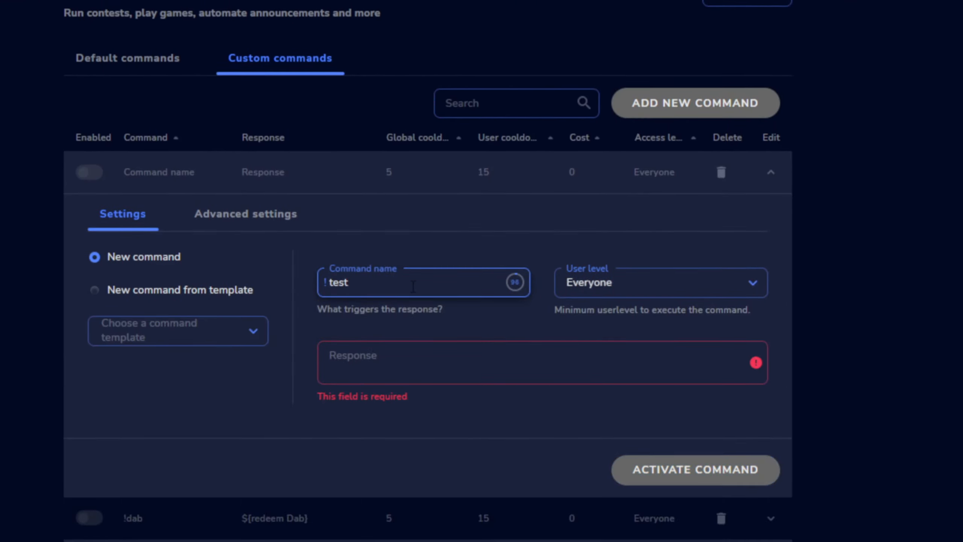
# Set the test command's response to ${redeem Test}.
pyautogui.click(378, 354)
pyautogui.write('${re')
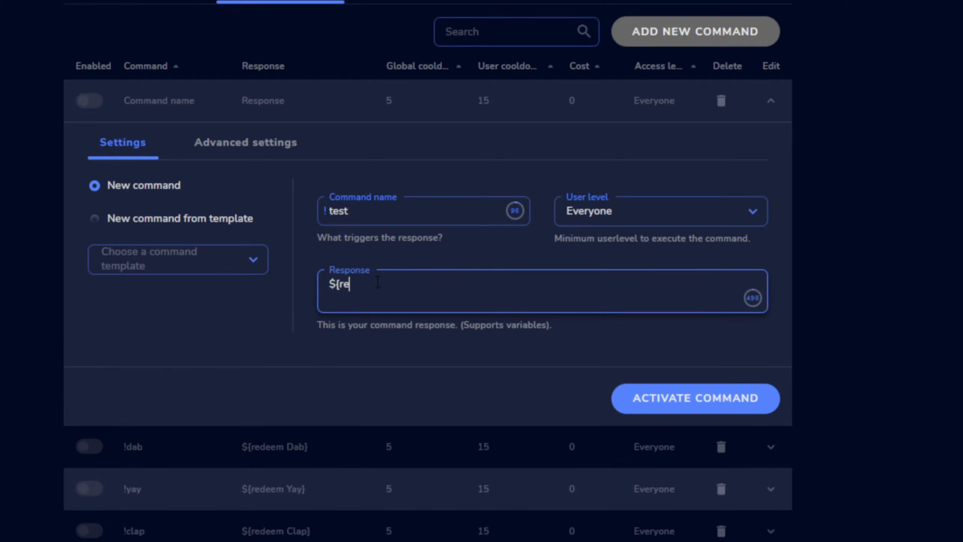
pyautogui.write('deem Test}')
pyautogui.scroll(-3, 378, 282)
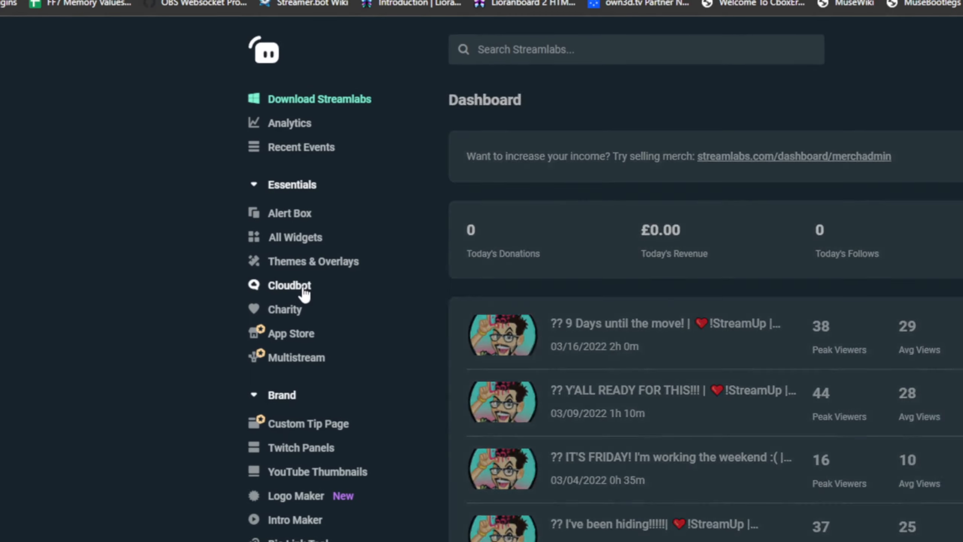
# Switch to Streamlabs and start a new Stream Perk item in the Cloudbot loyalty store, with test as both name and description.
pyautogui.click(203, 174)
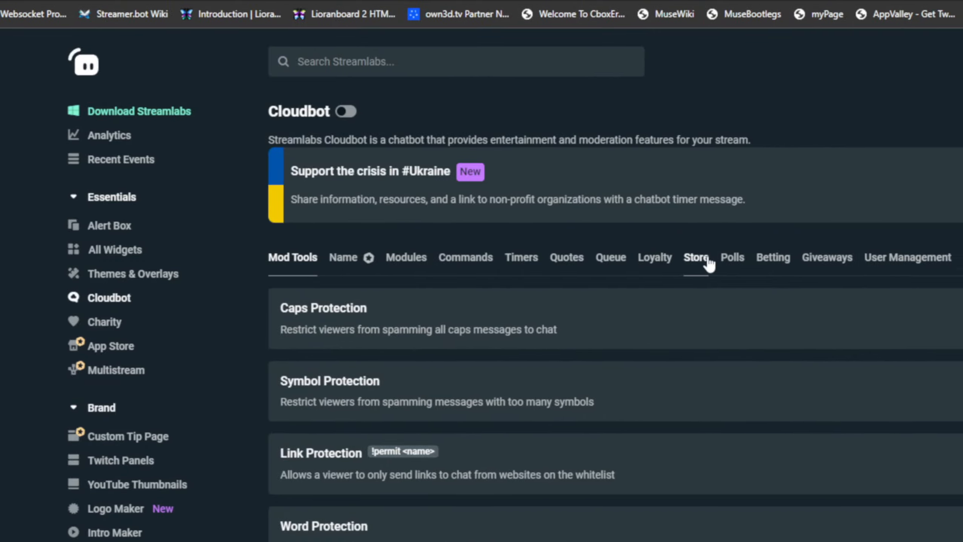
pyautogui.click(876, 245)
pyautogui.click(743, 291)
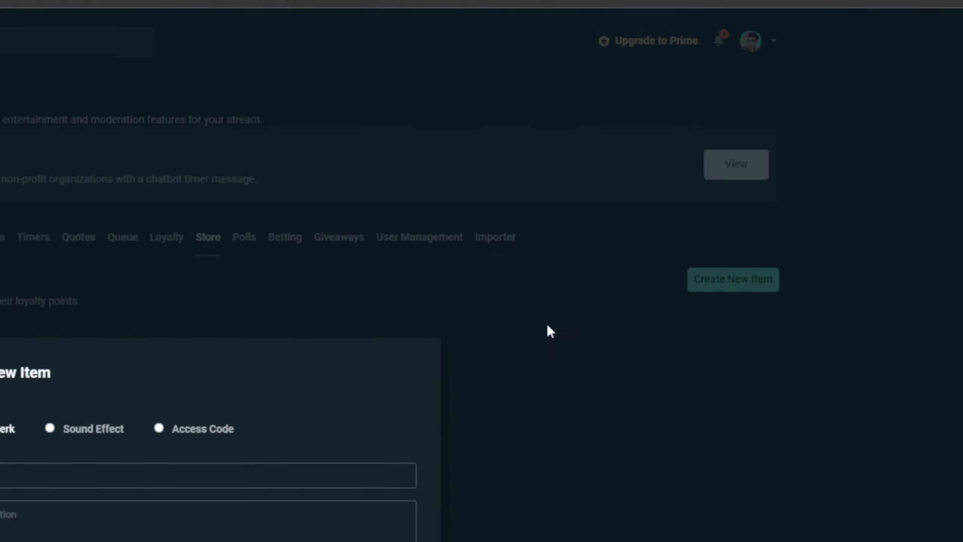
pyautogui.write('test')
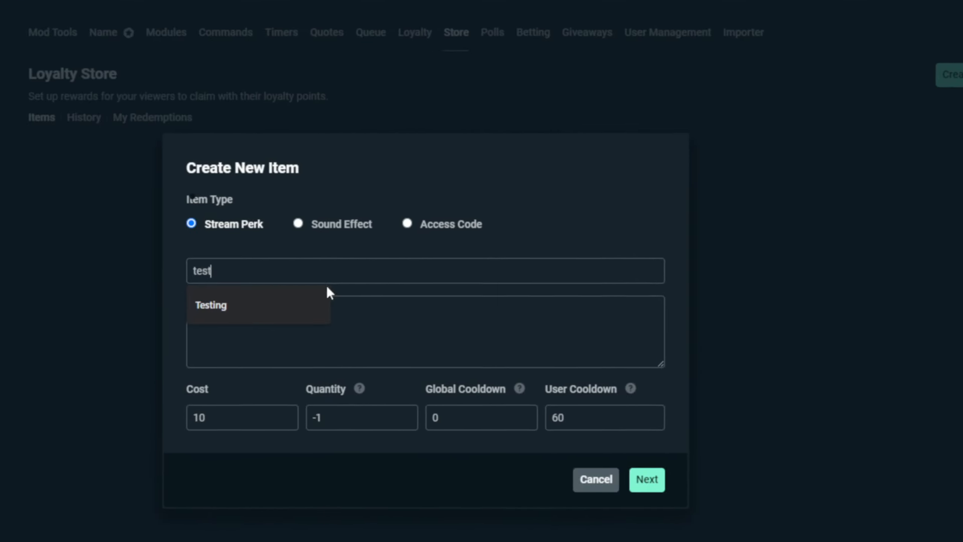
pyautogui.click(300, 332)
pyautogui.write('test')
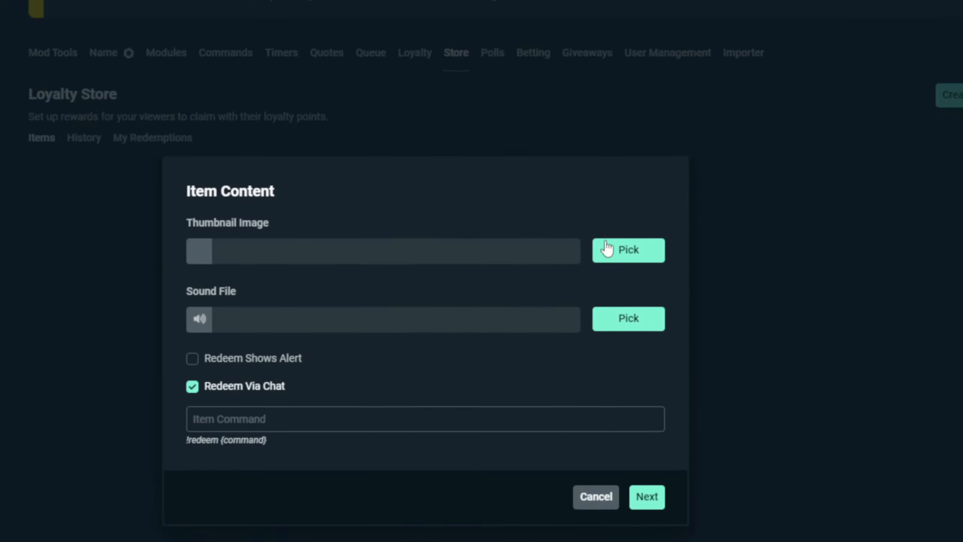
# Give the item the thumbnail IMG_1245.PNG and the sound Bits#01.2.wav with its volume set to 0.
pyautogui.click(608, 248)
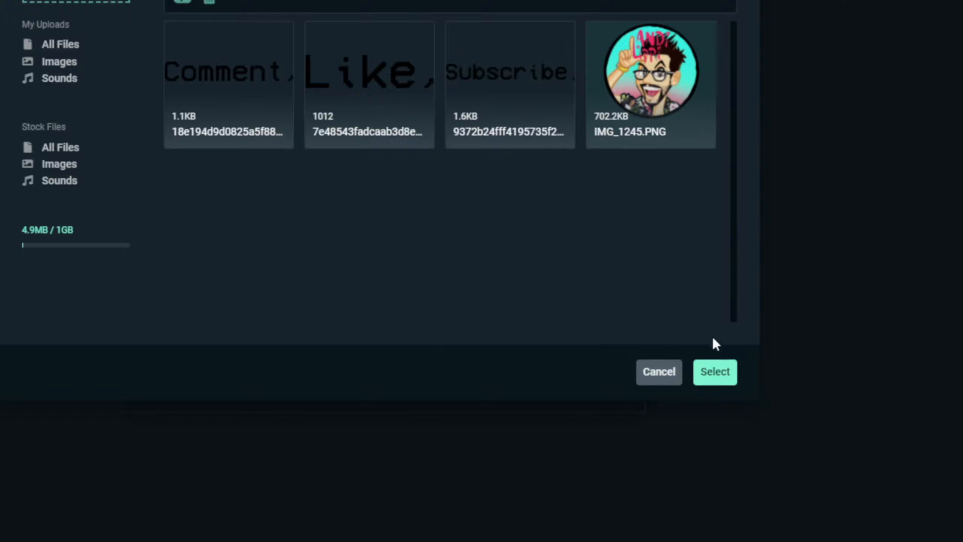
pyautogui.click(713, 372)
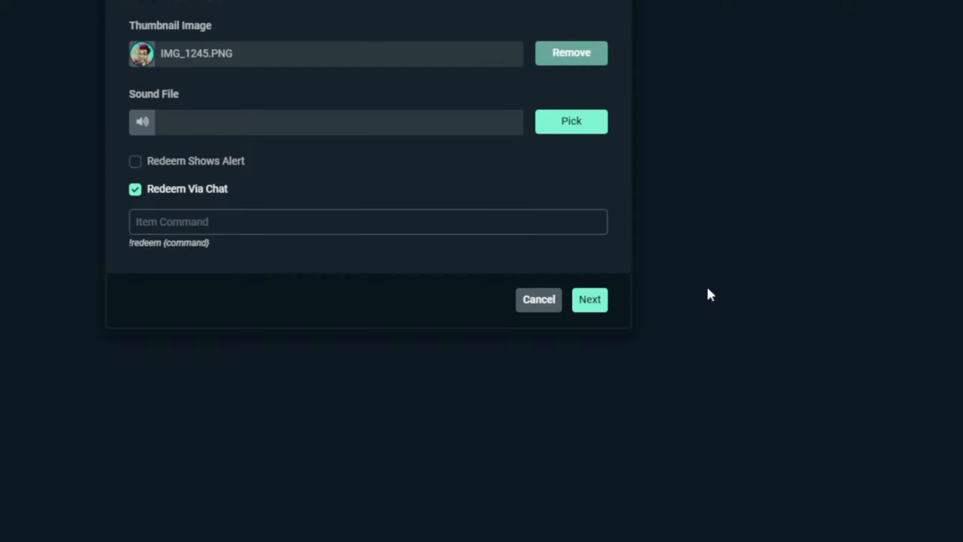
pyautogui.click(565, 207)
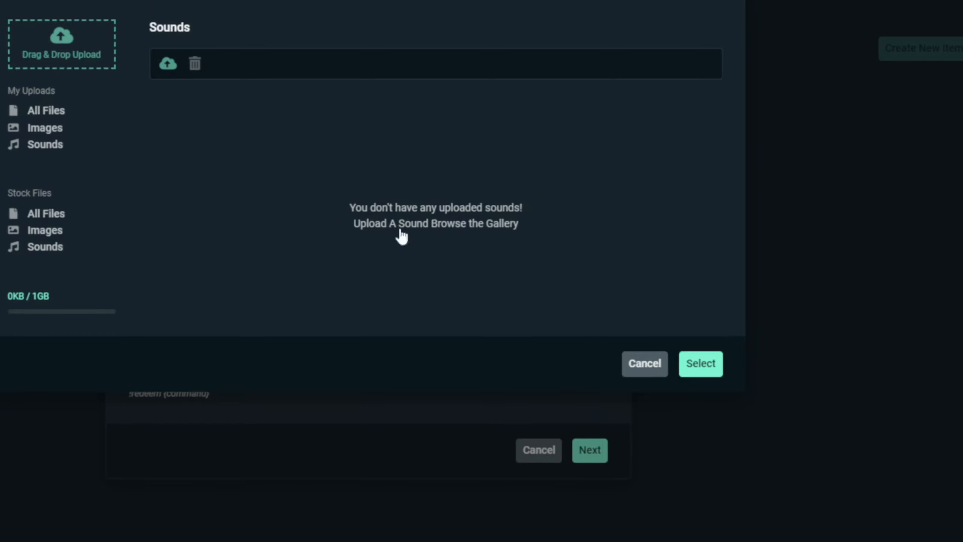
pyautogui.click(400, 232)
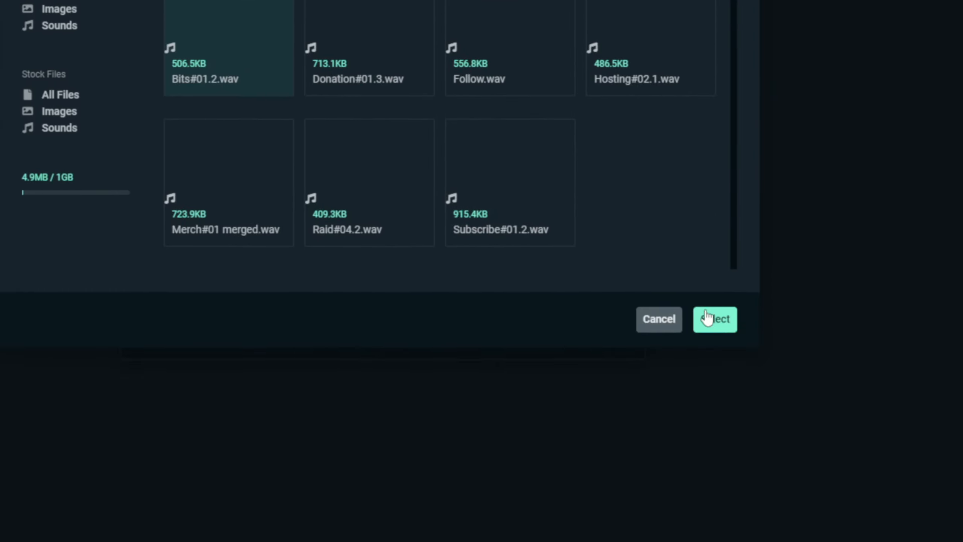
pyautogui.click(715, 516)
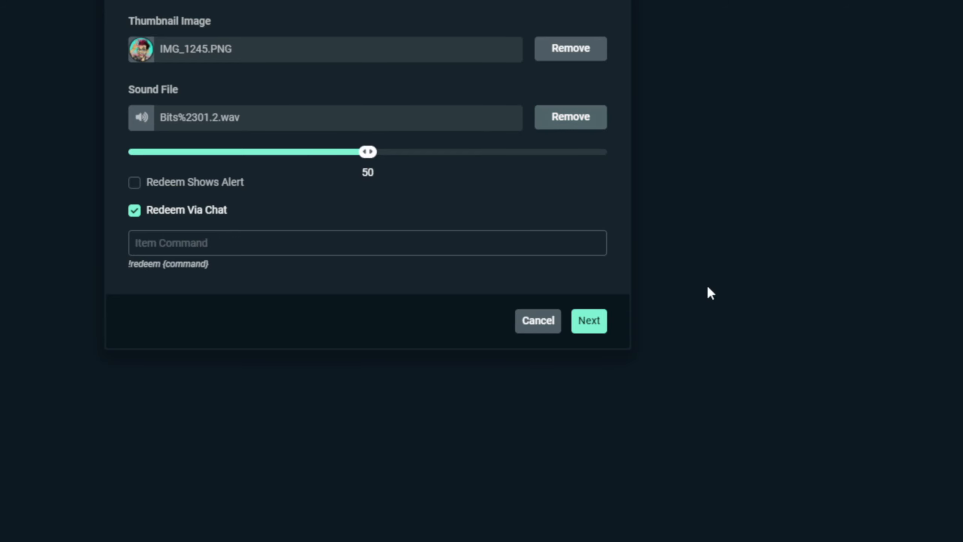
pyautogui.moveTo(368, 252); pyautogui.dragTo(257, 275)
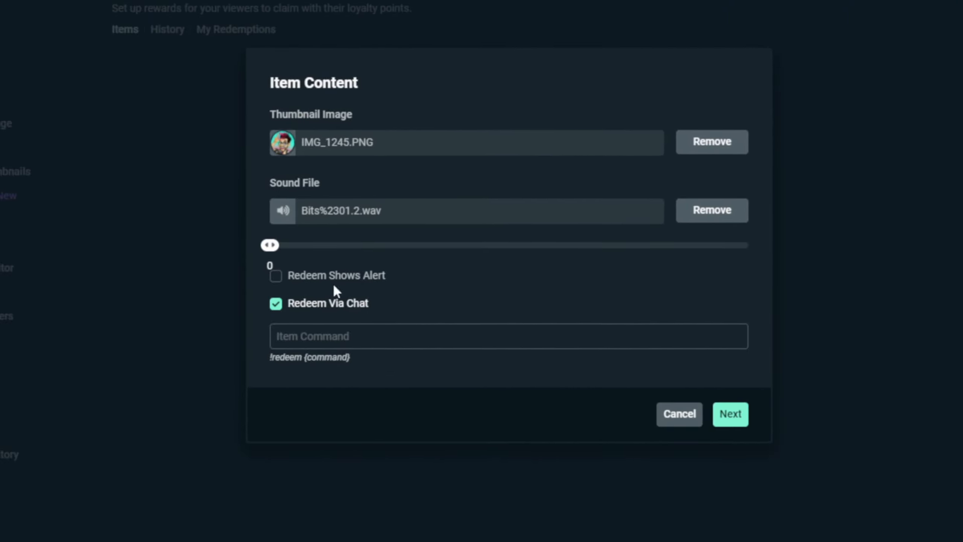
# Enable Redeem Shows Alert for the item and fill in its item command.
pyautogui.click(276, 276)
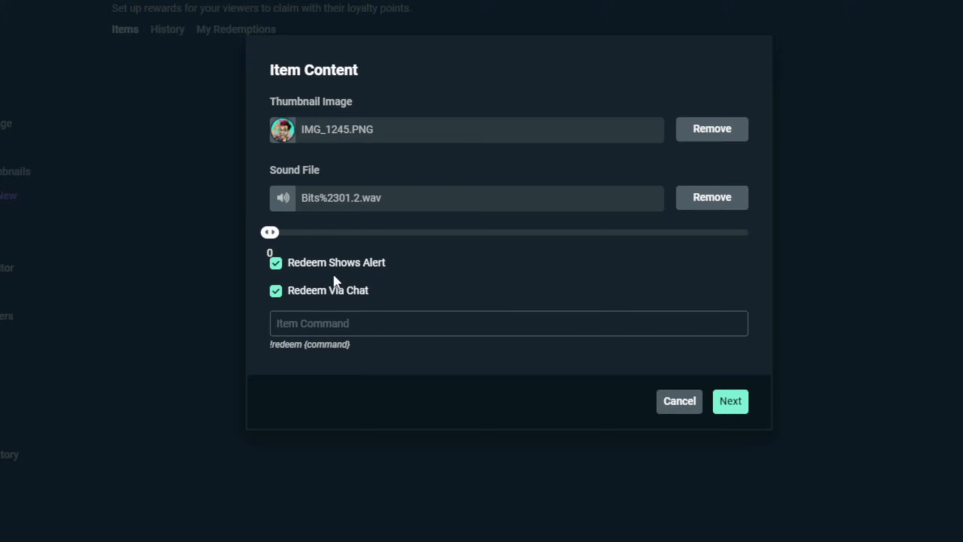
pyautogui.click(323, 303)
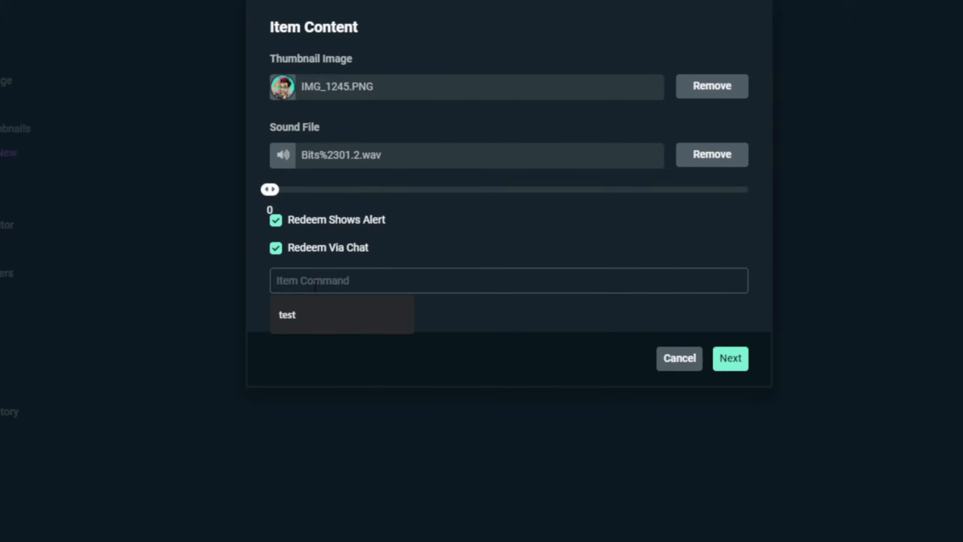
pyautogui.write('h')
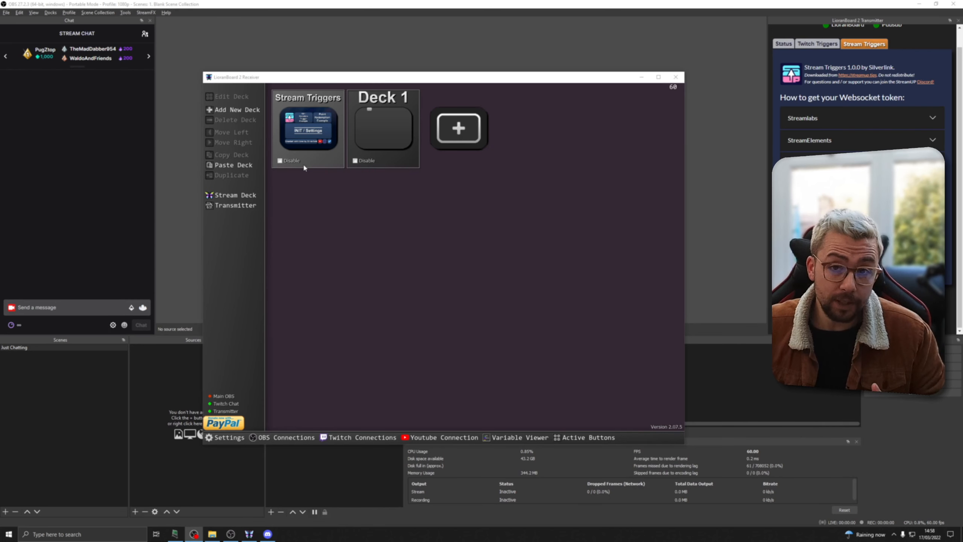
# Switch to LioranBoard 2 Receiver and open the triggers of the Point Redemption Example button in the Stream Triggers deck.
pyautogui.click(332, 148)
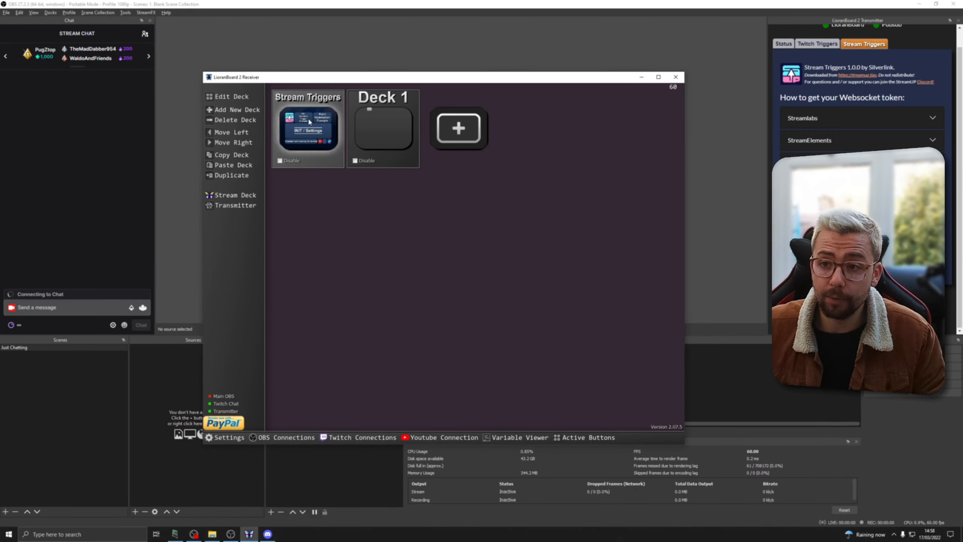
pyautogui.doubleClick(310, 121)
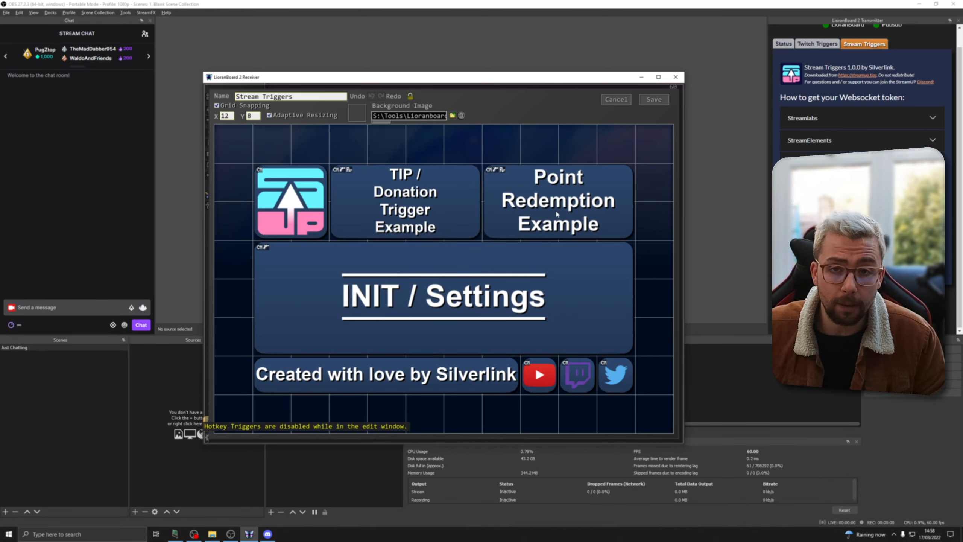
pyautogui.rightClick(543, 190)
pyautogui.click(558, 216)
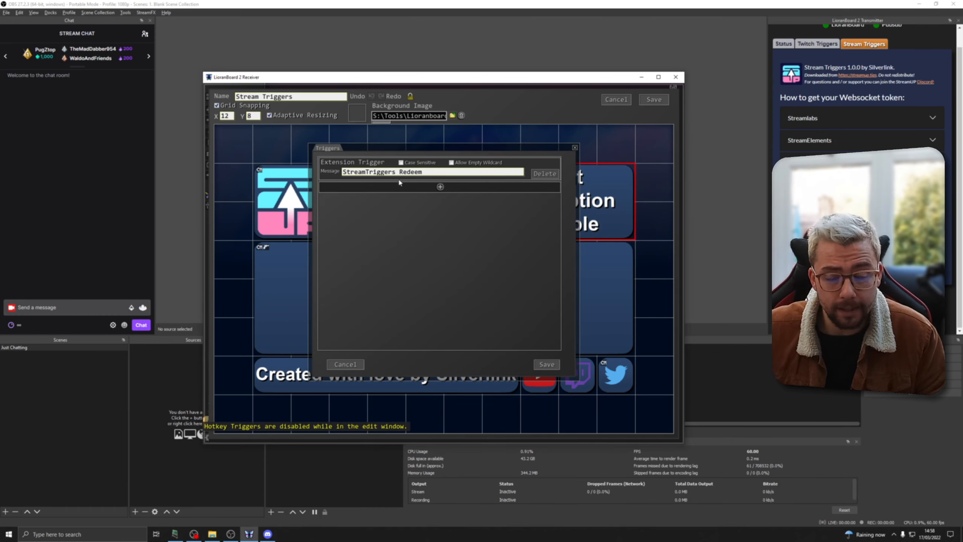
# Examine both parts of the extension trigger's message, save the triggers, and open the Point Redemption Example button's commands.
pyautogui.moveTo(344, 172); pyautogui.dragTo(395, 174)
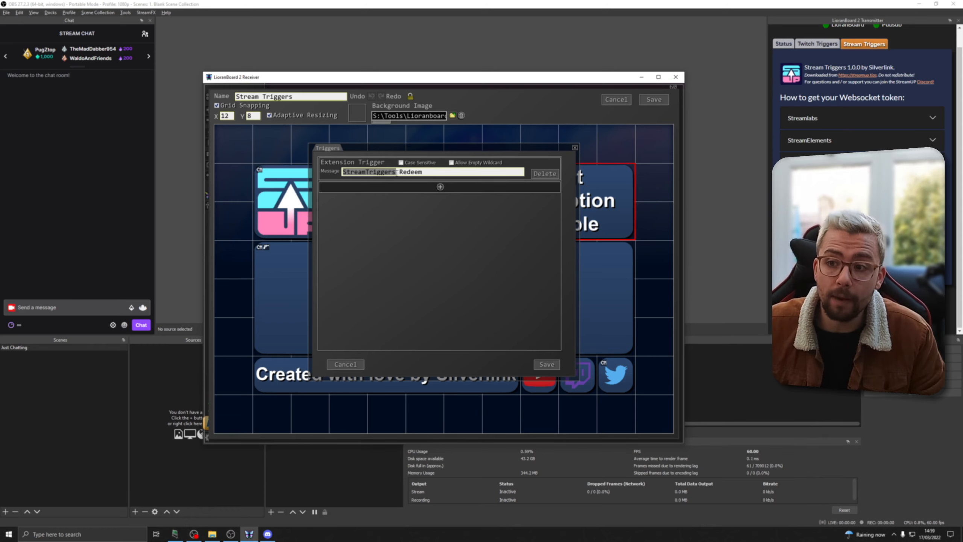
pyautogui.moveTo(399, 172); pyautogui.dragTo(428, 170)
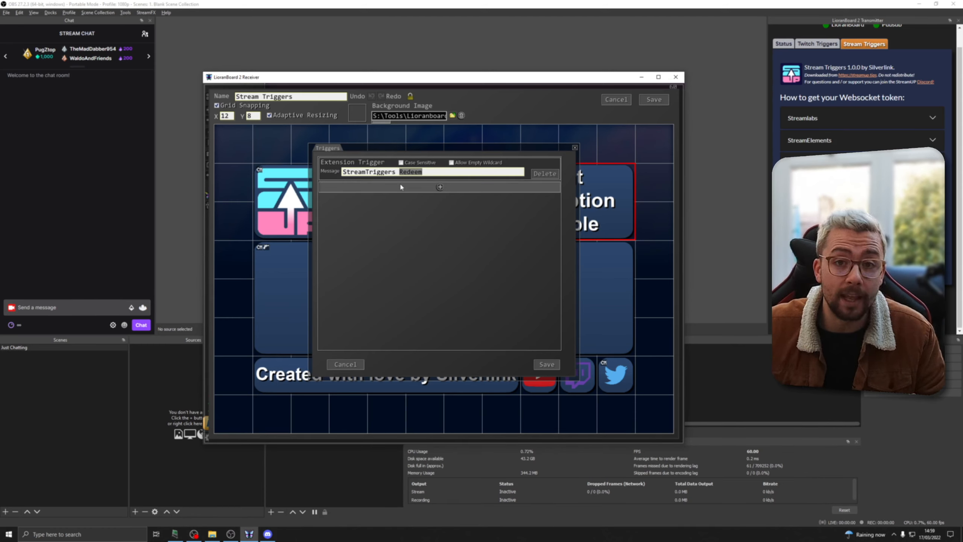
pyautogui.click(546, 365)
pyautogui.doubleClick(545, 215)
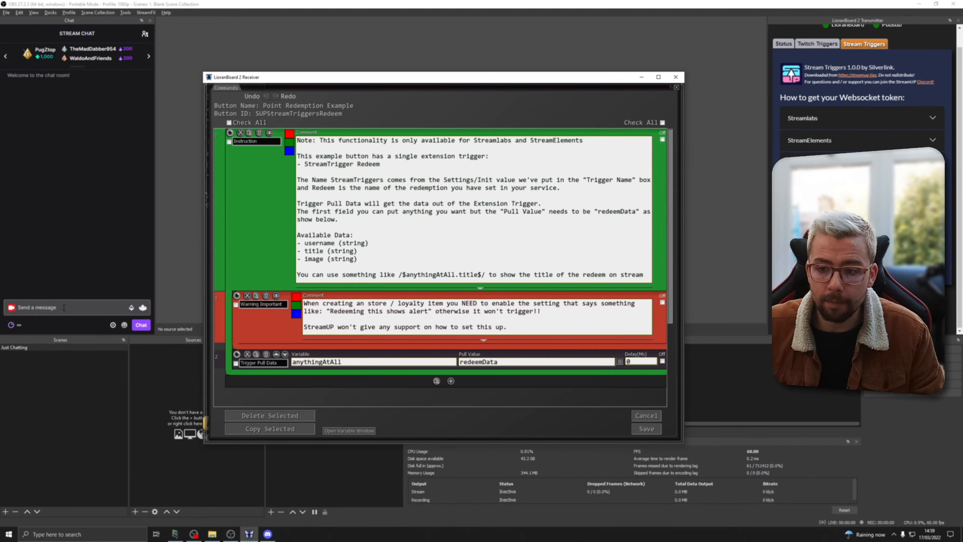
# Switch to OBS and send !test in the stream chat to redeem the store item.
pyautogui.click(64, 308)
pyautogui.write('test')
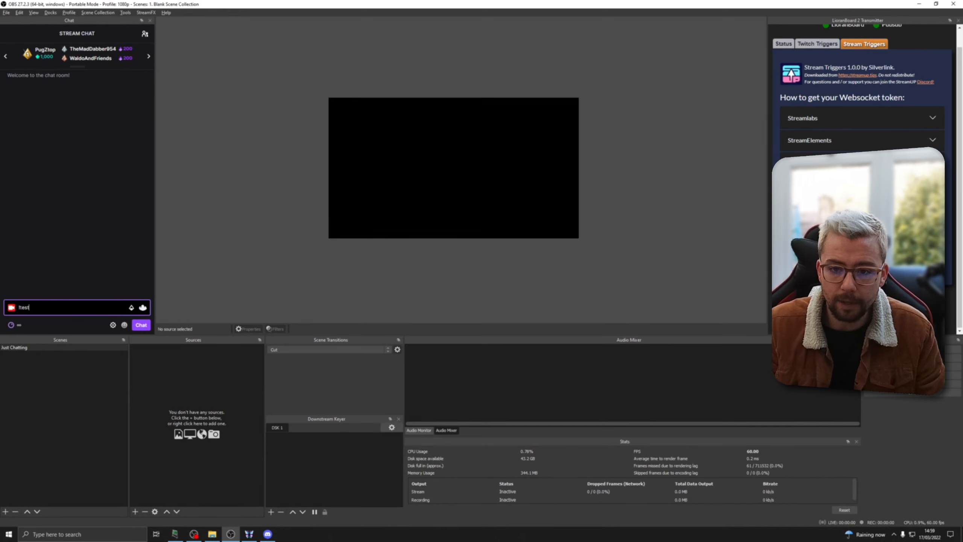
pyautogui.write('est')
pyautogui.press('Return')
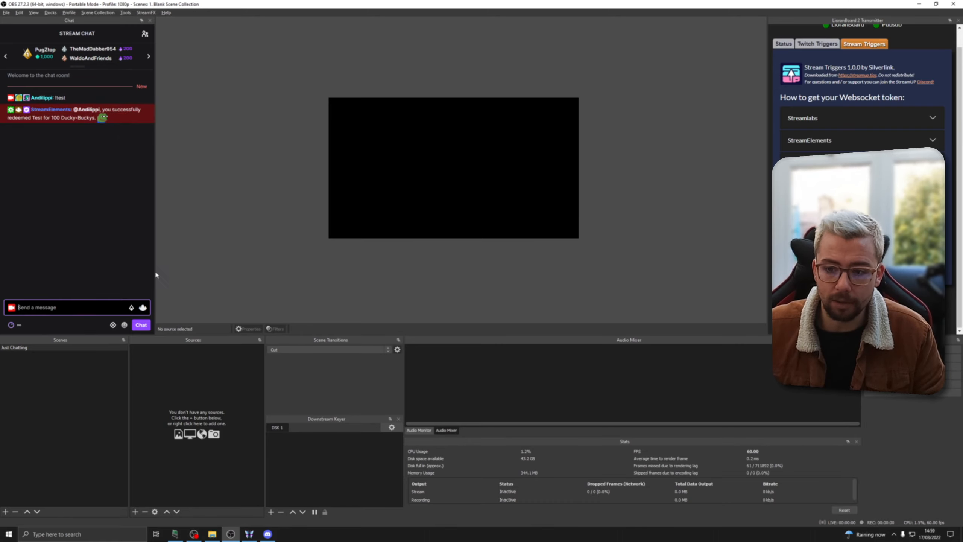
# Return to LioranBoard 2 Receiver and inspect the anythingAtAll variable stored under SUPStreamTriggersRedeem.
pyautogui.click(249, 533)
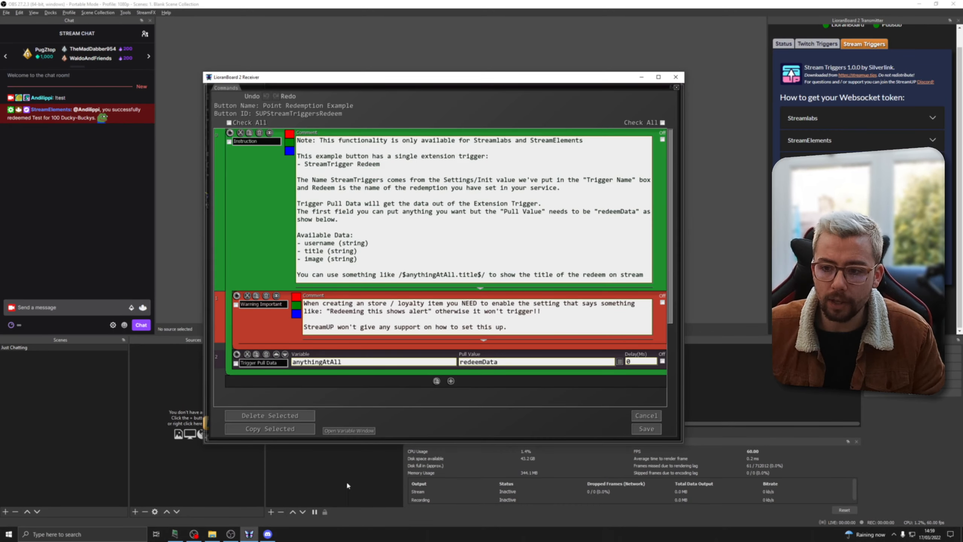
pyautogui.click(345, 432)
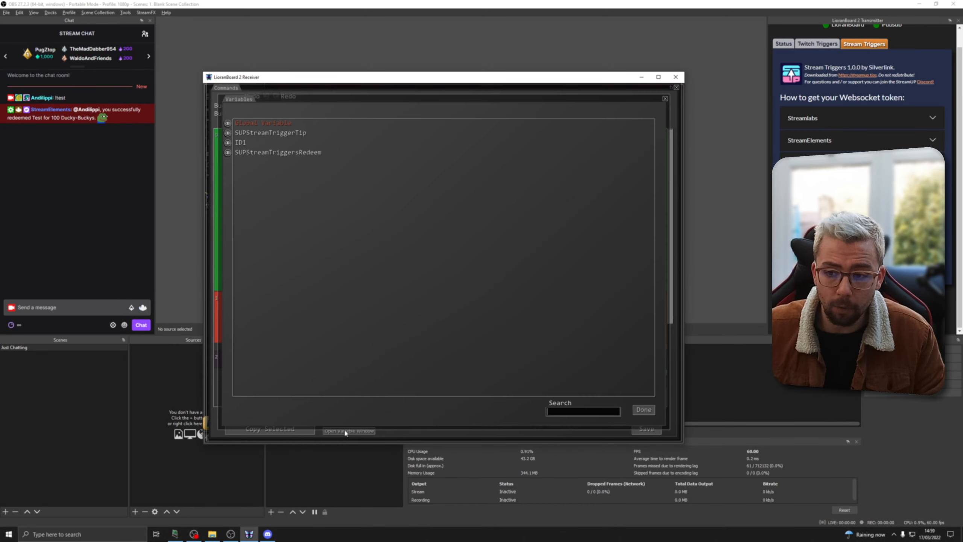
pyautogui.click(228, 153)
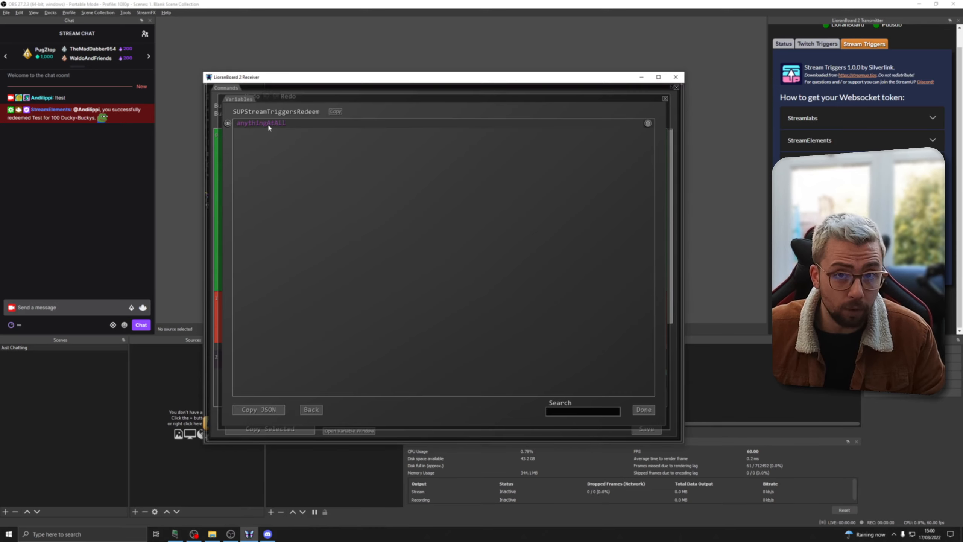
pyautogui.click(229, 123)
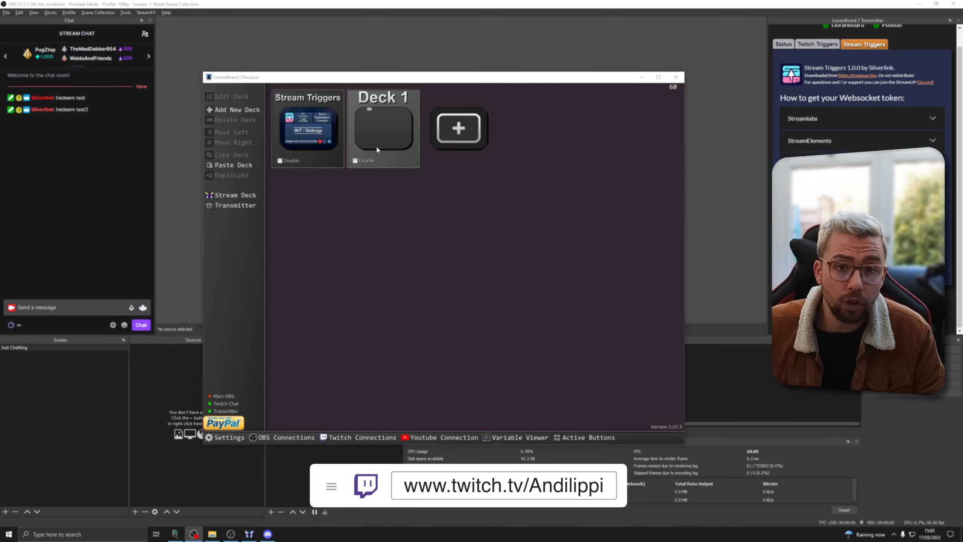
# Open Deck 1 for editing and add a new button in an empty grid cell below the existing one.
pyautogui.doubleClick(378, 132)
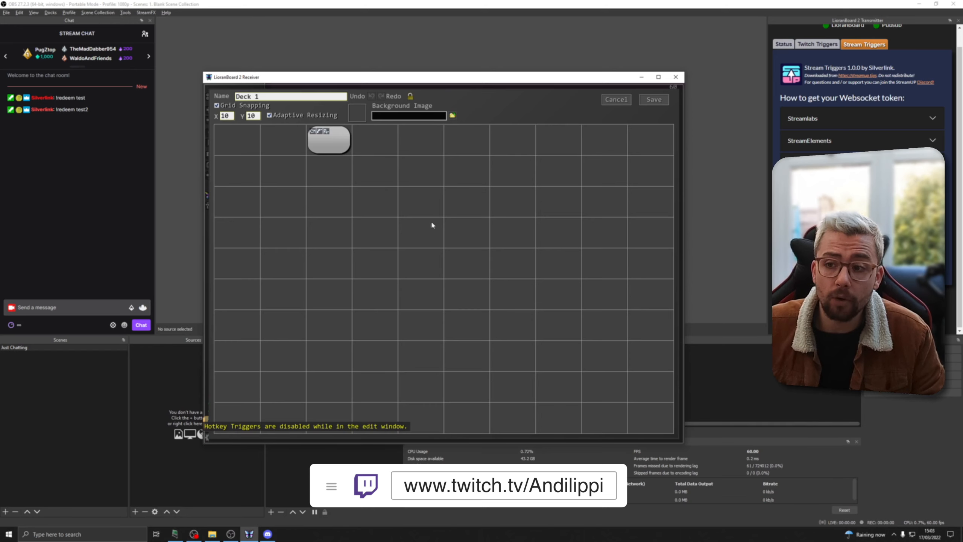
pyautogui.rightClick(414, 206)
pyautogui.click(420, 206)
# Give the new button an Extension Trigger with the message "StreamTriggers Test" and save its triggers.
pyautogui.rightClick(417, 205)
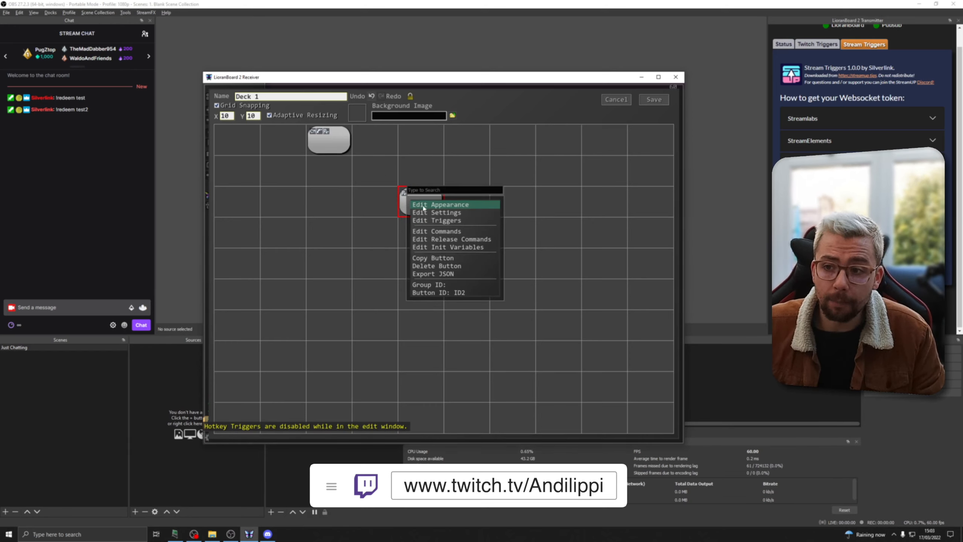
pyautogui.click(431, 221)
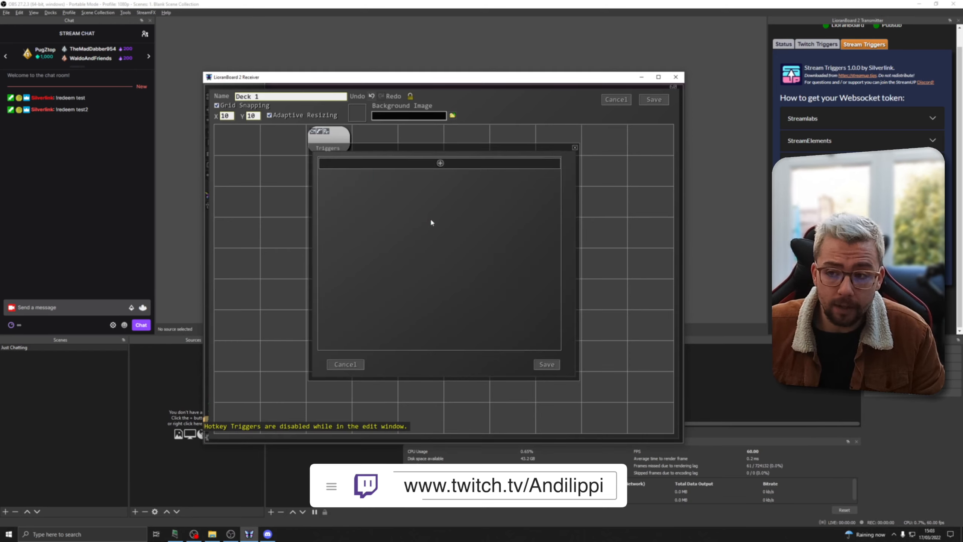
pyautogui.click(440, 163)
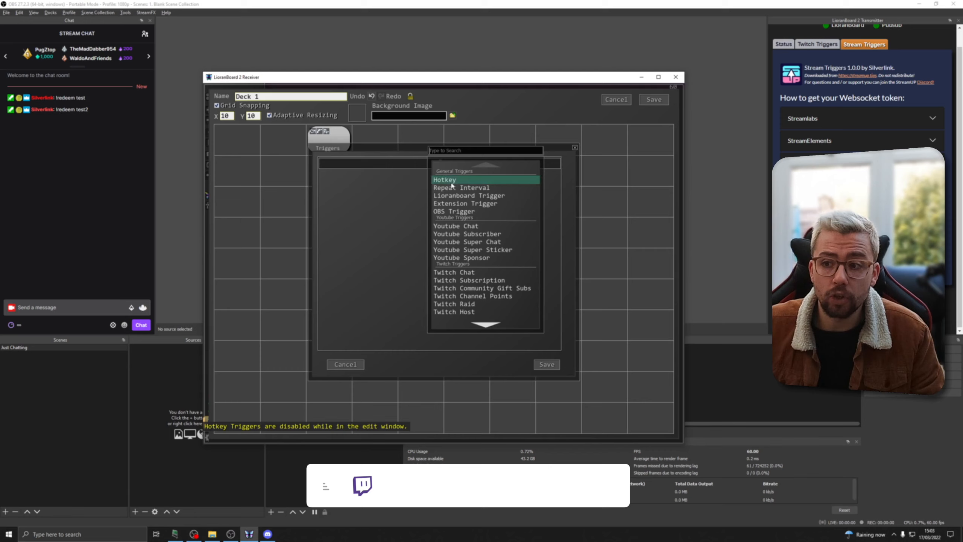
pyautogui.click(462, 207)
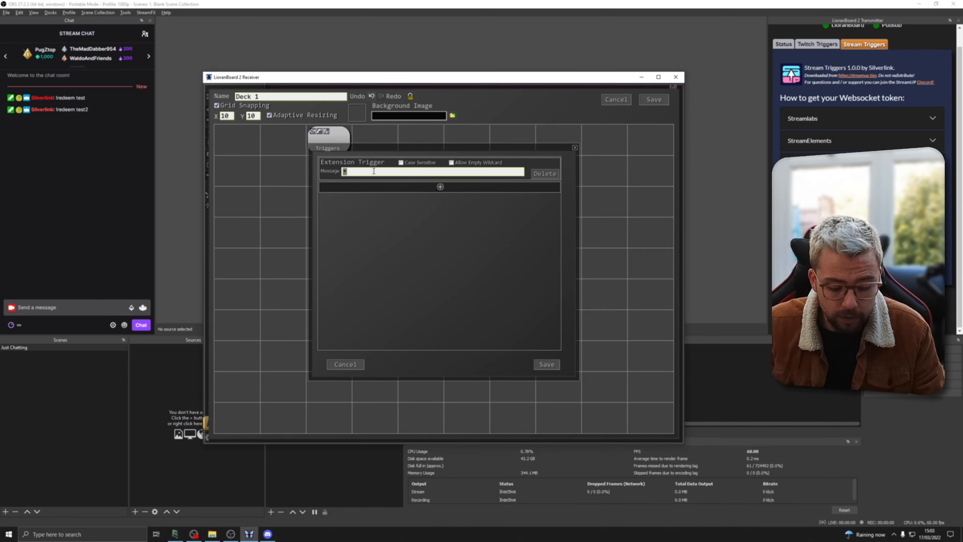
pyautogui.write('StreamTriggers Test')
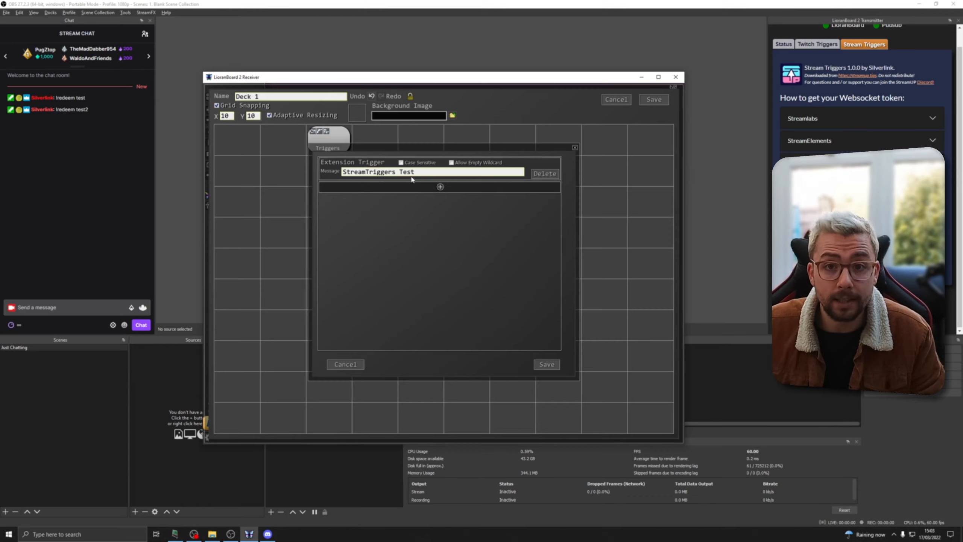
pyautogui.click(548, 364)
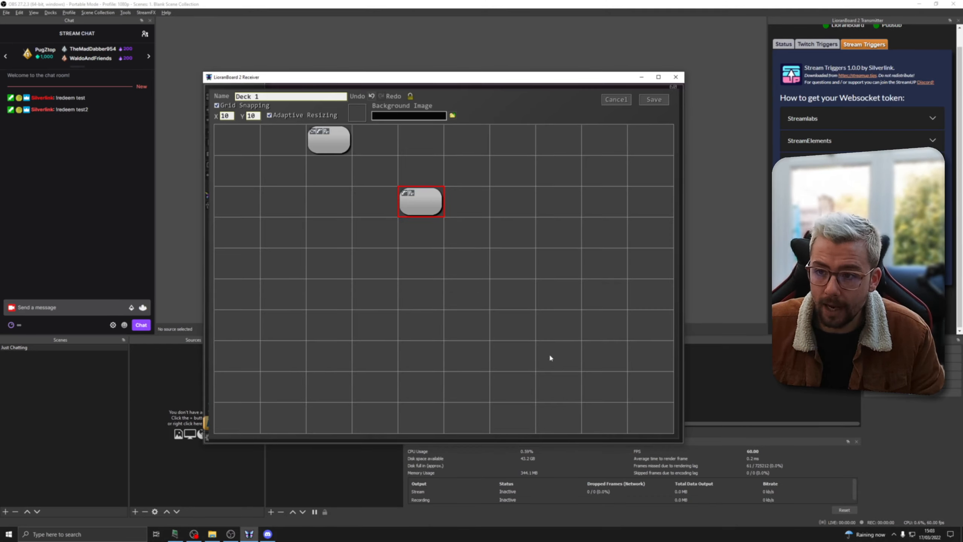
# Add a Trigger Pull Data command to the new button's commands and enter redeemIn as its variable.
pyautogui.doubleClick(423, 199)
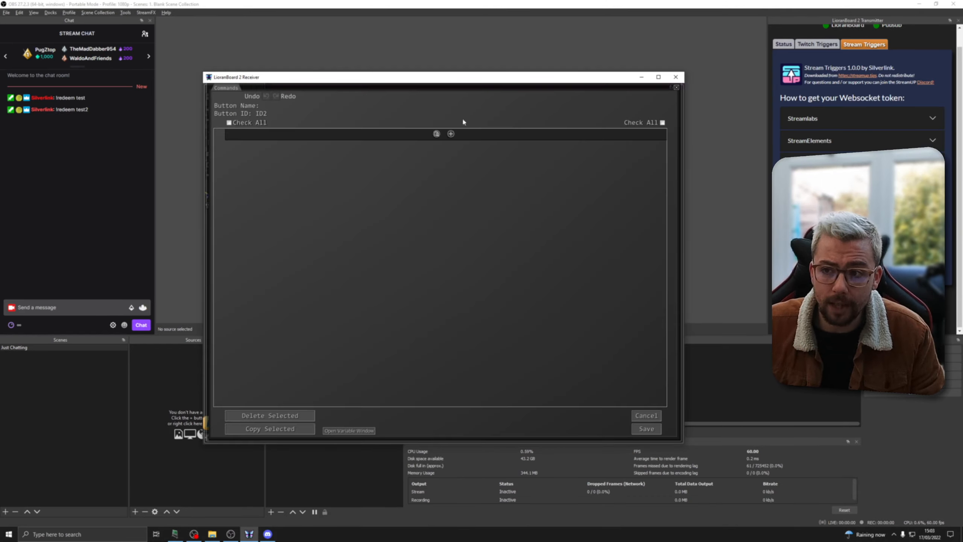
pyautogui.click(450, 135)
pyautogui.write('trigger')
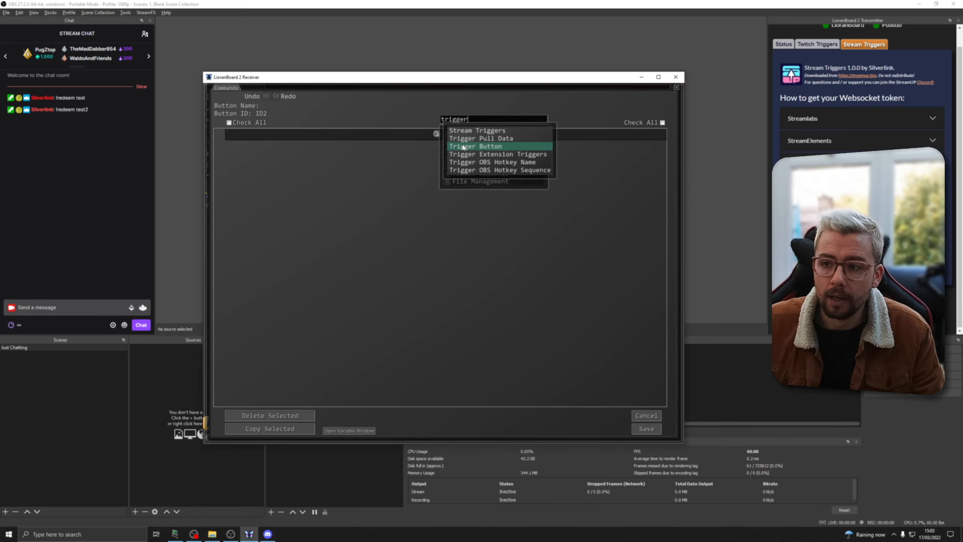
pyautogui.click(463, 138)
pyautogui.click(377, 140)
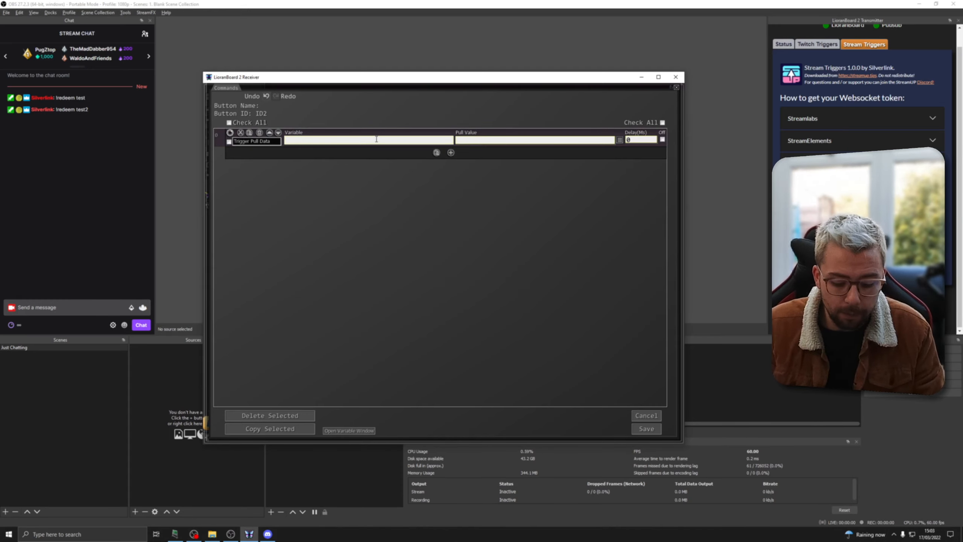
pyautogui.write('redeemIn')
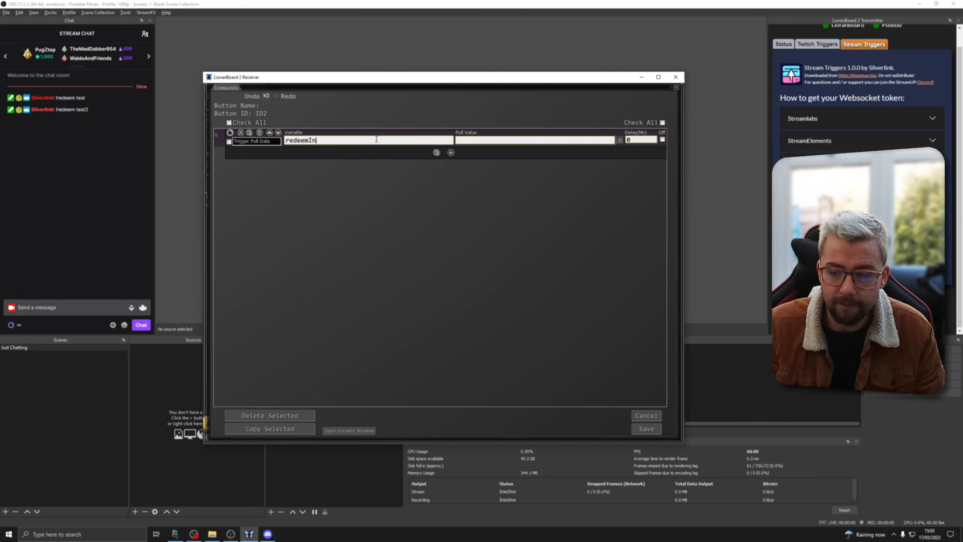